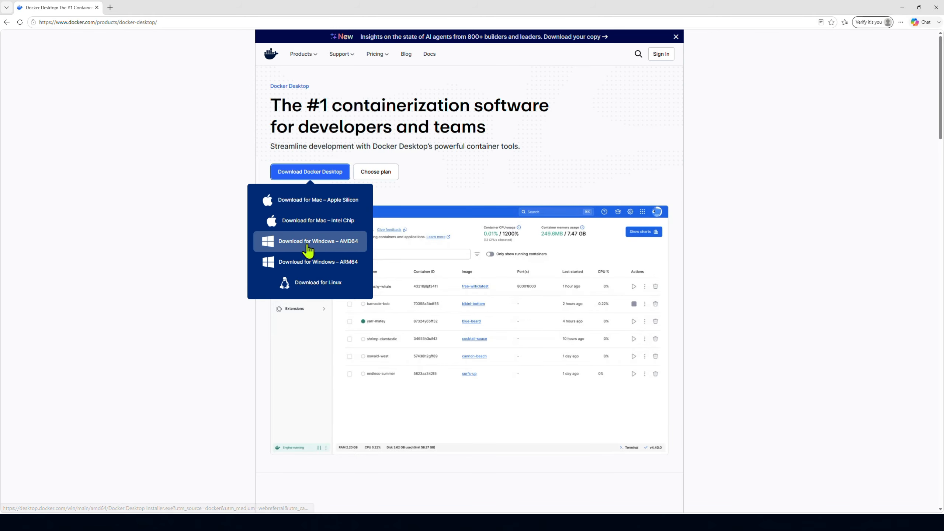
# - Download Docker Desktop for Windows AMD64 and install it for all users with WSL 2 and a desktop shortcut
pyautogui.click(308, 247)
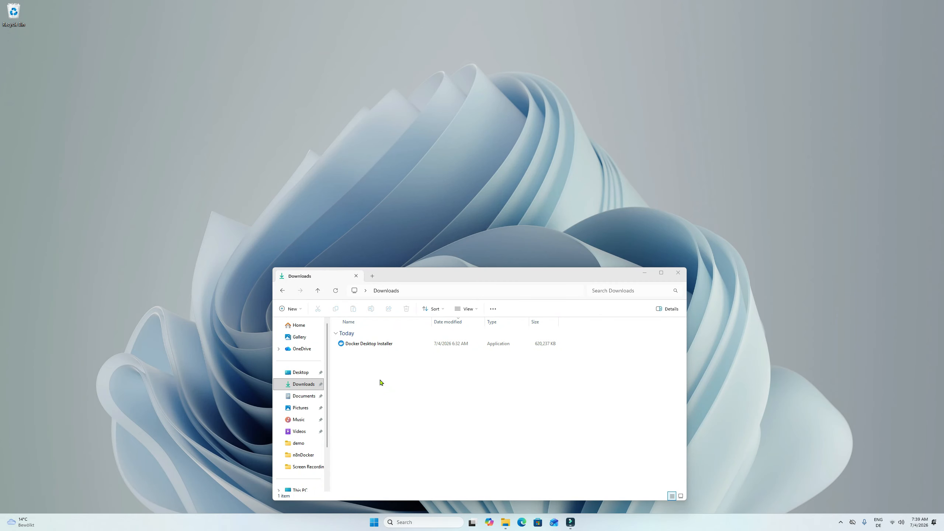
pyautogui.click(362, 347)
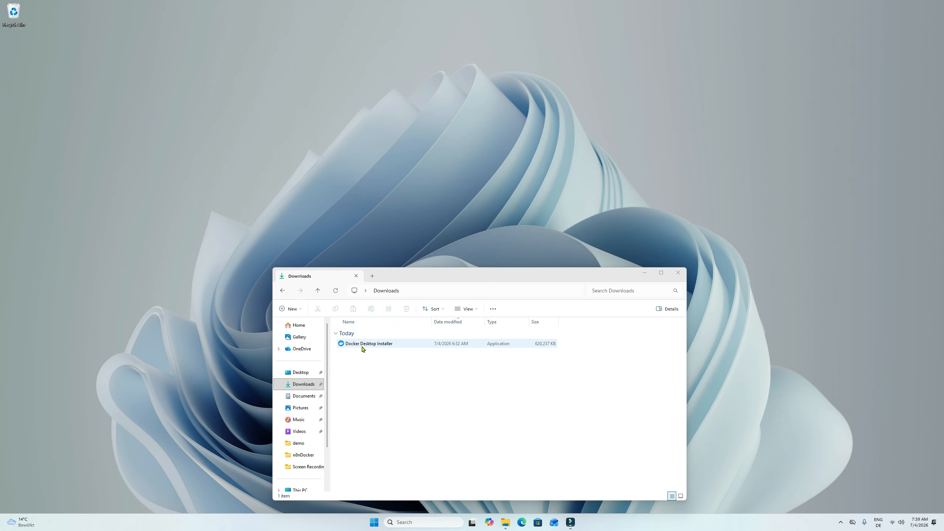
pyautogui.click(362, 346)
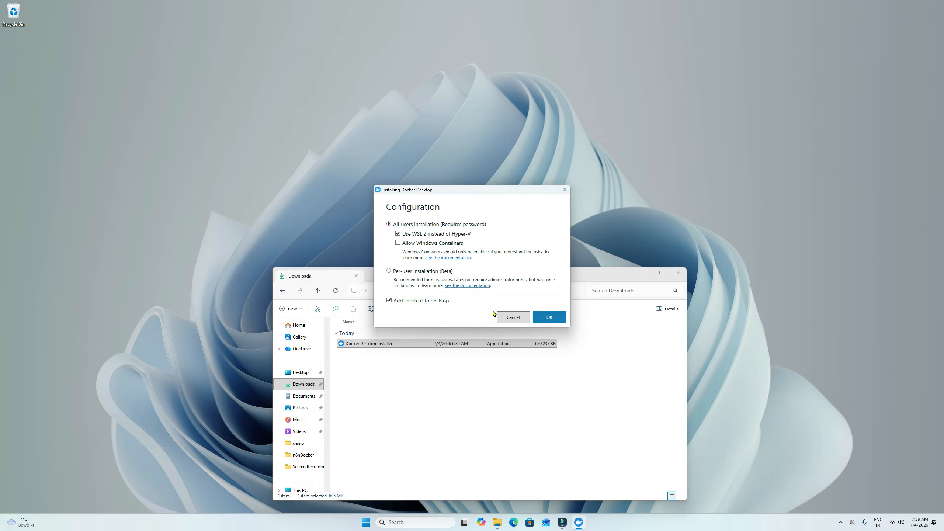
pyautogui.click(551, 317)
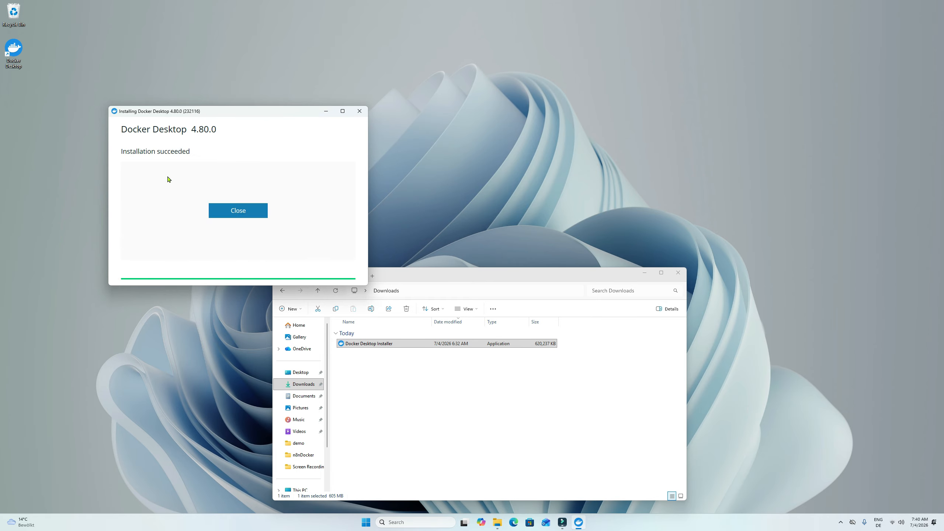
pyautogui.click(236, 214)
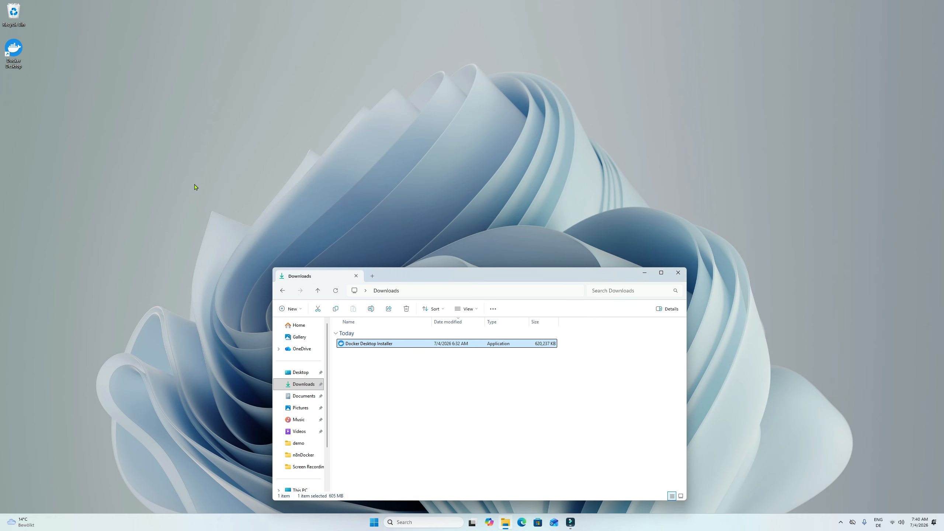
# - Launch Docker Desktop from the desktop, accept the subscription service agreement, and skip signing in
pyautogui.click(13, 53)
pyautogui.doubleClick(13, 53)
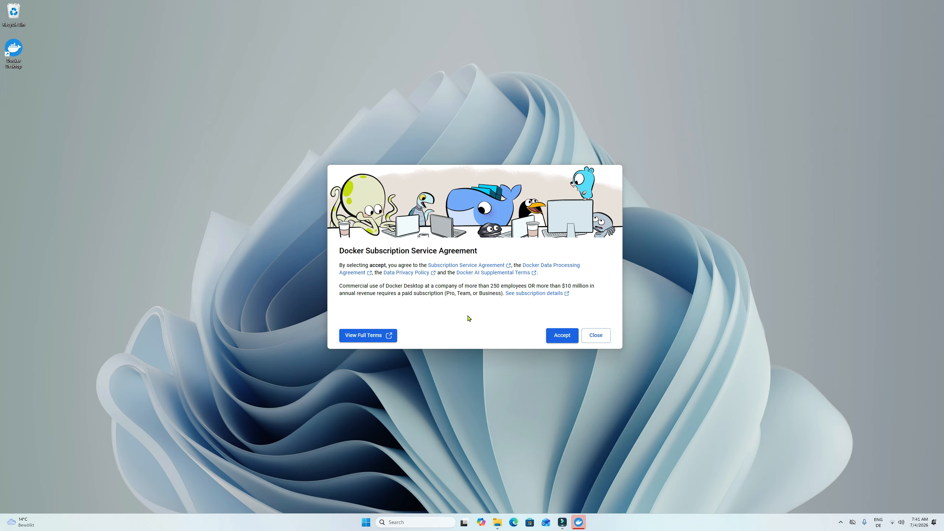
pyautogui.click(557, 340)
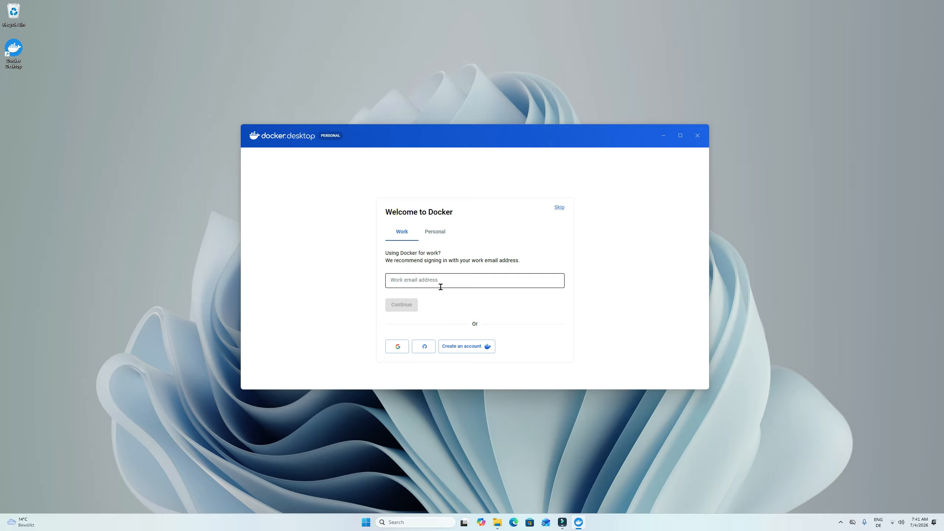
pyautogui.click(559, 209)
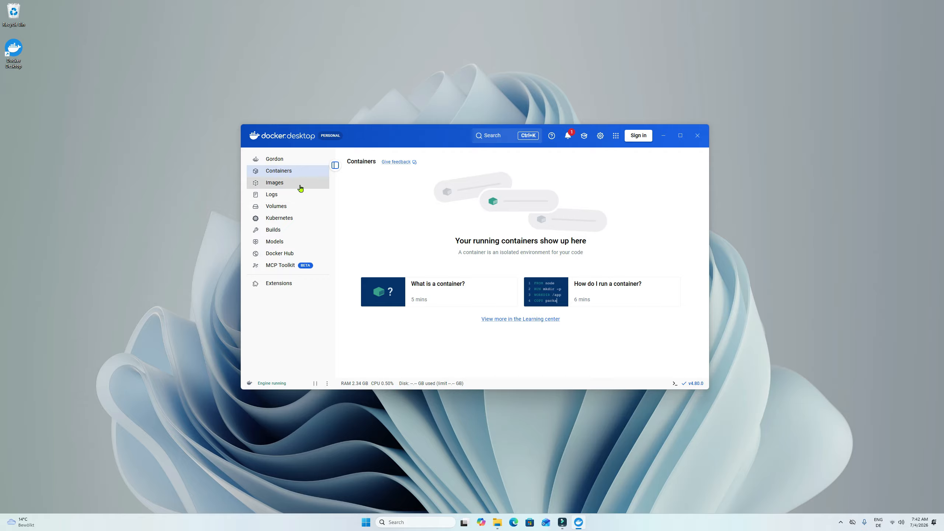
# - Search the Docker images for n8n and pull n8nio/n8n with the latest tag
pyautogui.click(300, 187)
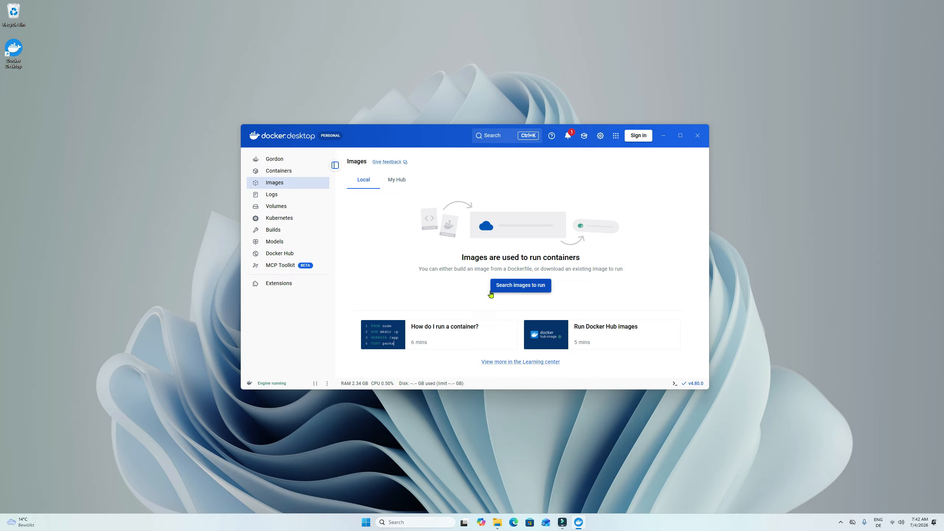
pyautogui.click(509, 286)
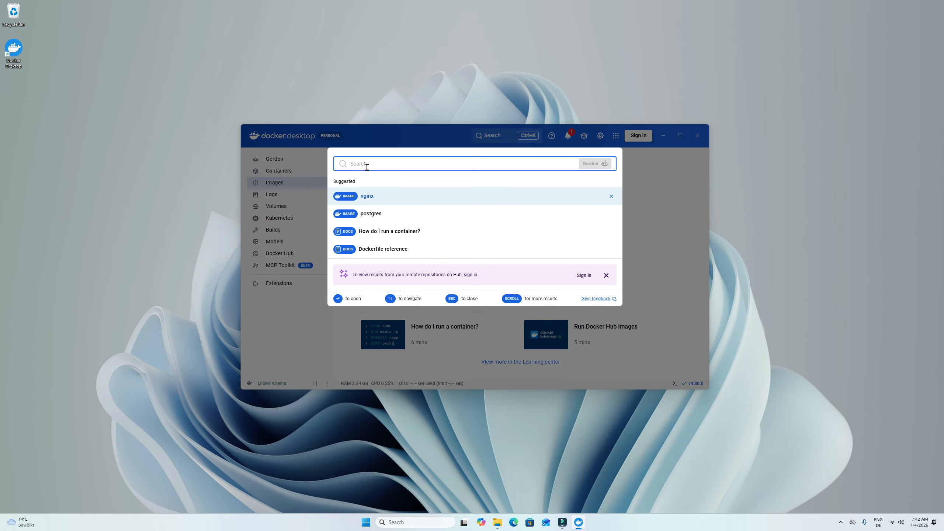
pyautogui.write('n8n')
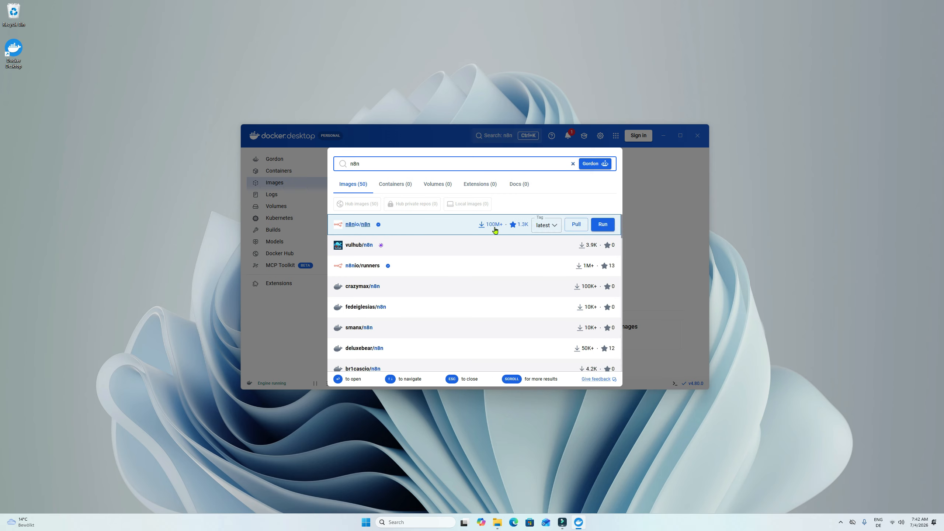
pyautogui.click(573, 227)
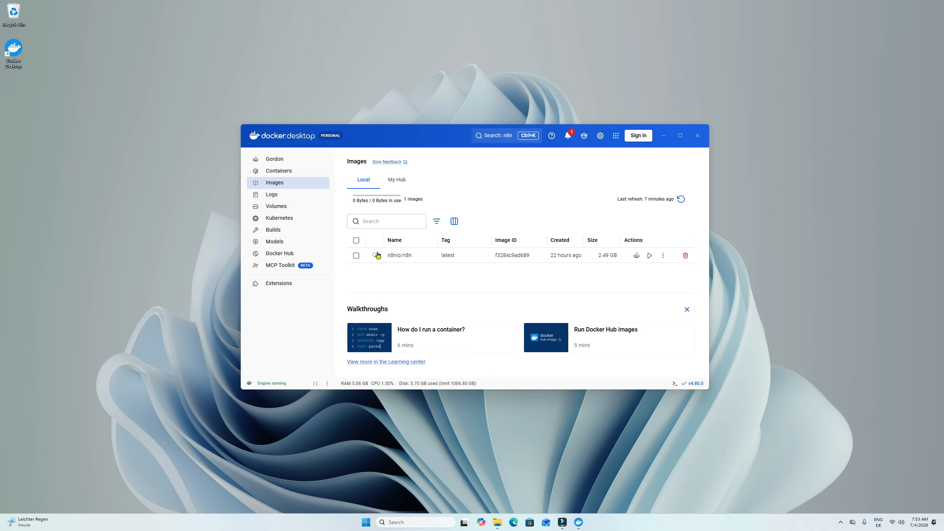
# - Set up a new container from the n8nio/n8n image, named n8n, with host port 5678
pyautogui.click(649, 255)
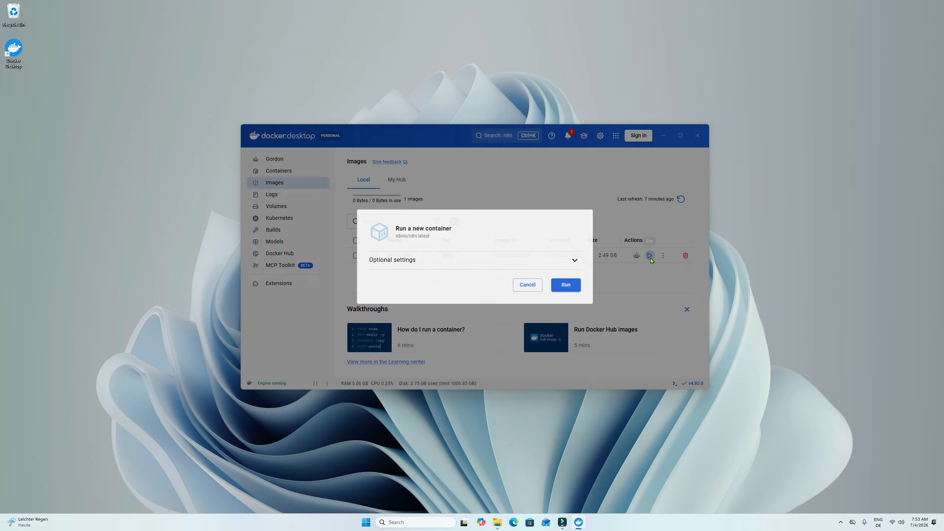
pyautogui.click(570, 262)
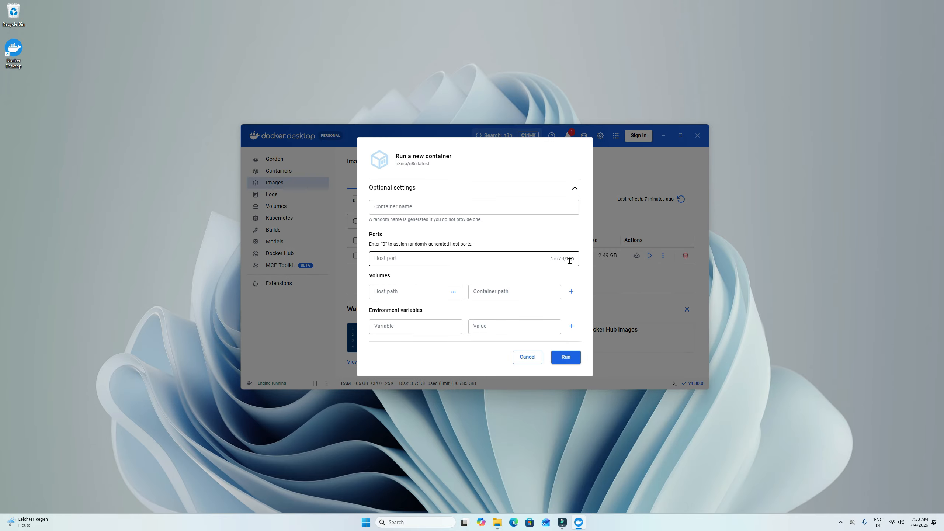
pyautogui.click(398, 208)
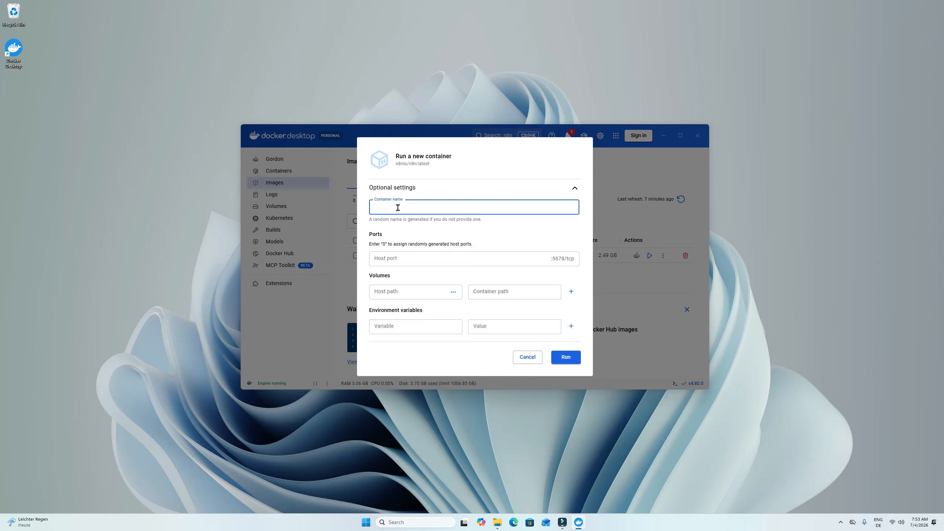
pyautogui.write('n8n')
pyautogui.click(395, 257)
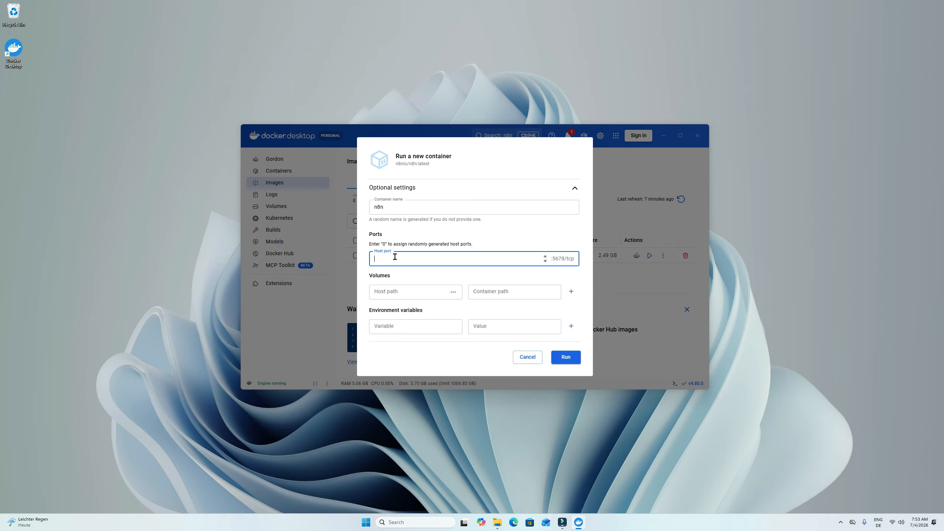
pyautogui.write('5678')
# - Map host path d:\docker\n8n\n8n_data to container path /home/node/.n8n and run the container
pyautogui.click(391, 293)
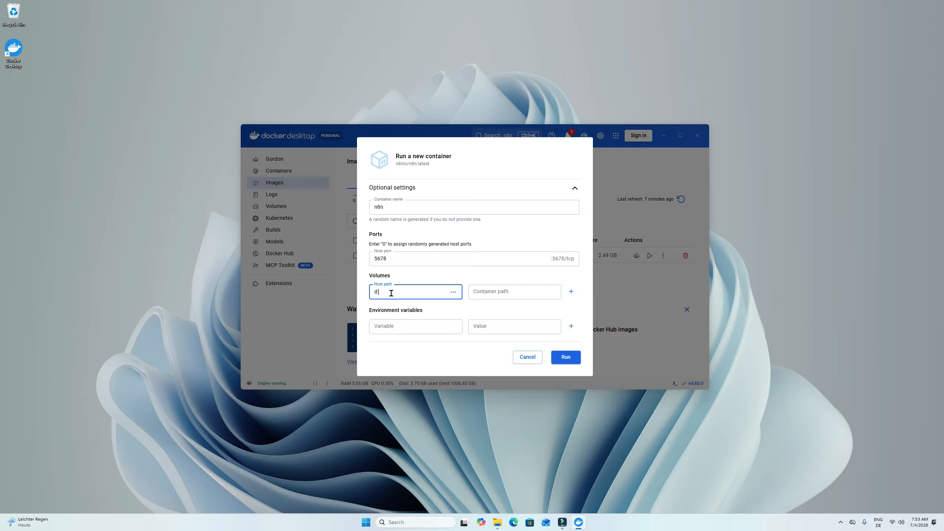
pyautogui.write('d:\\docker\\n8n\\n8n_data')
pyautogui.click(503, 293)
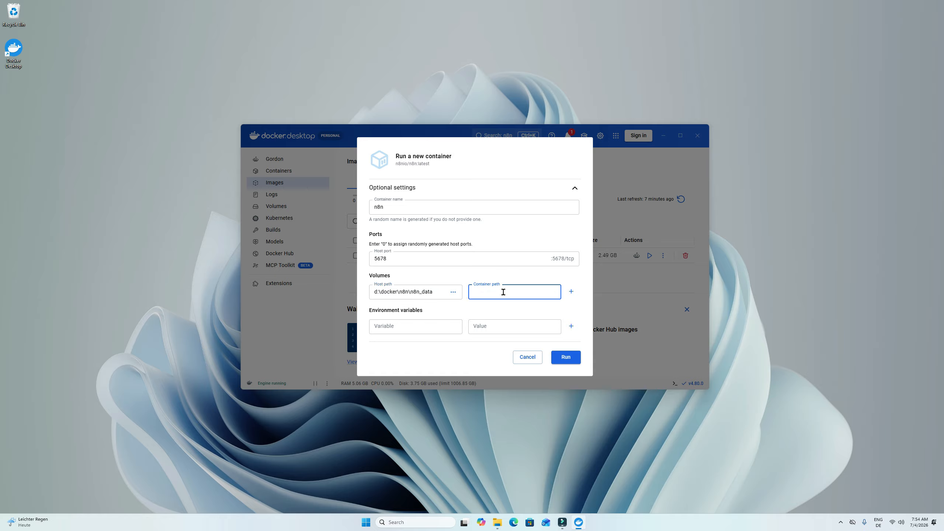
pyautogui.write('/home/node/.n8n')
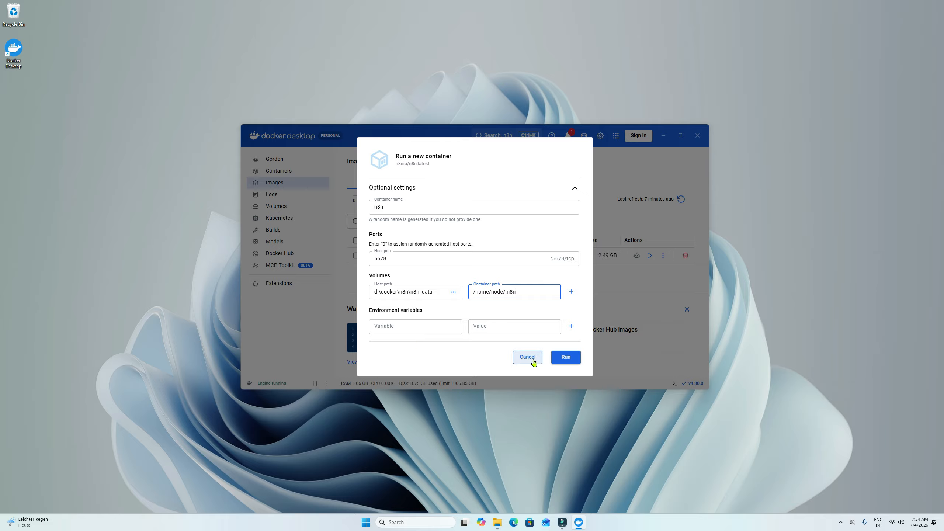
pyautogui.click(565, 357)
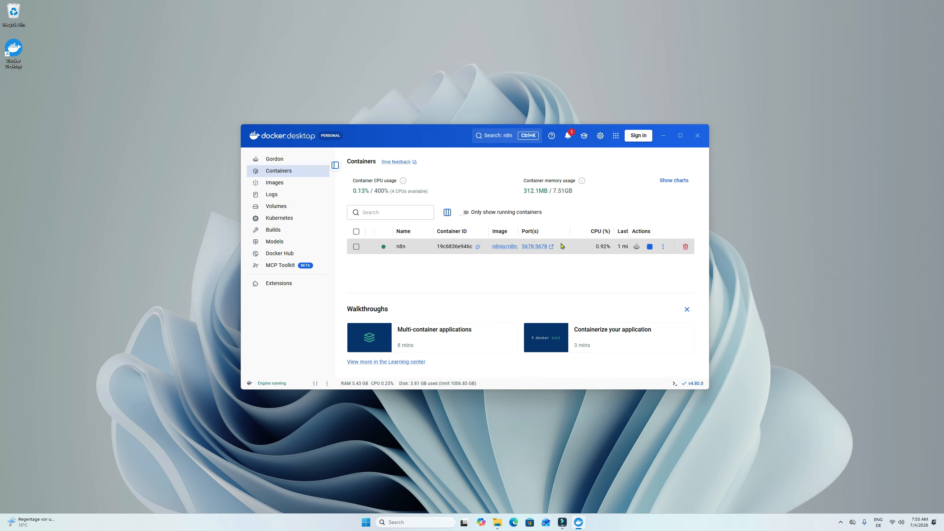
# - Open the n8n container's 5678:5678 address and submit the owner account form with the email, first name, last name and password
pyautogui.click(528, 247)
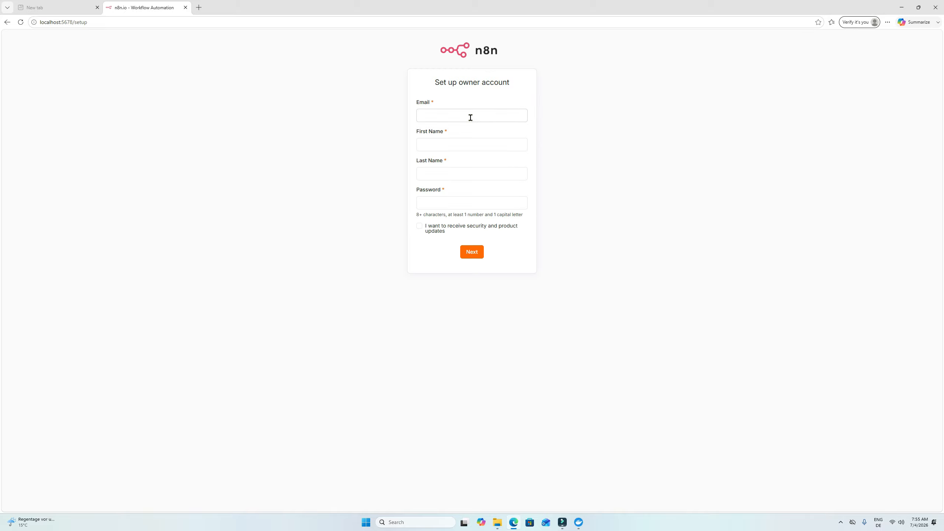
pyautogui.click(471, 117)
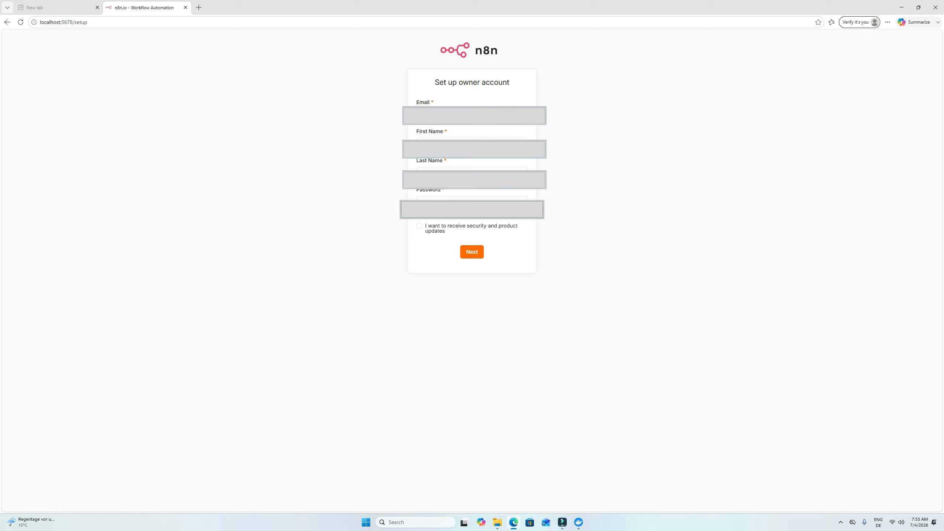
pyautogui.click(472, 146)
pyautogui.press('Tab')
pyautogui.press('Tab')
pyautogui.click(470, 256)
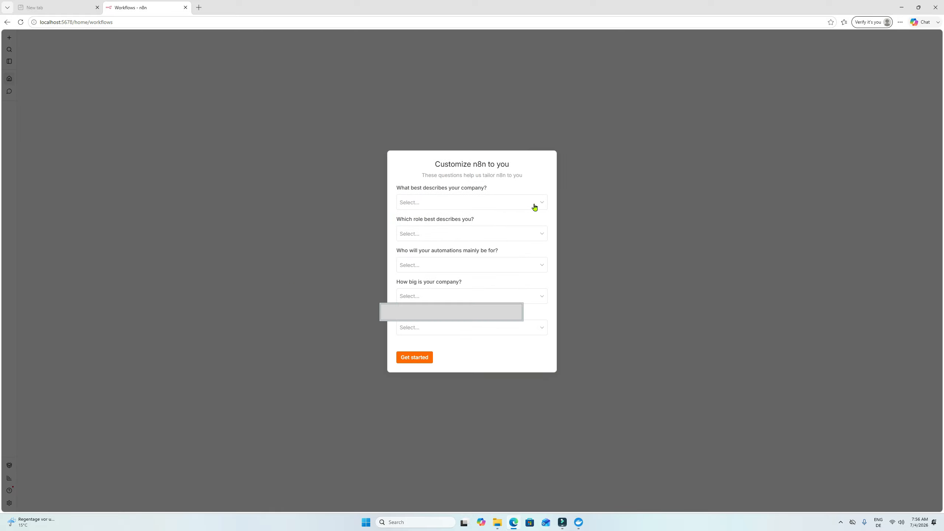
# - Pass the customization questions unanswered, skip the free license key offer, and start building a workflow
pyautogui.click(413, 357)
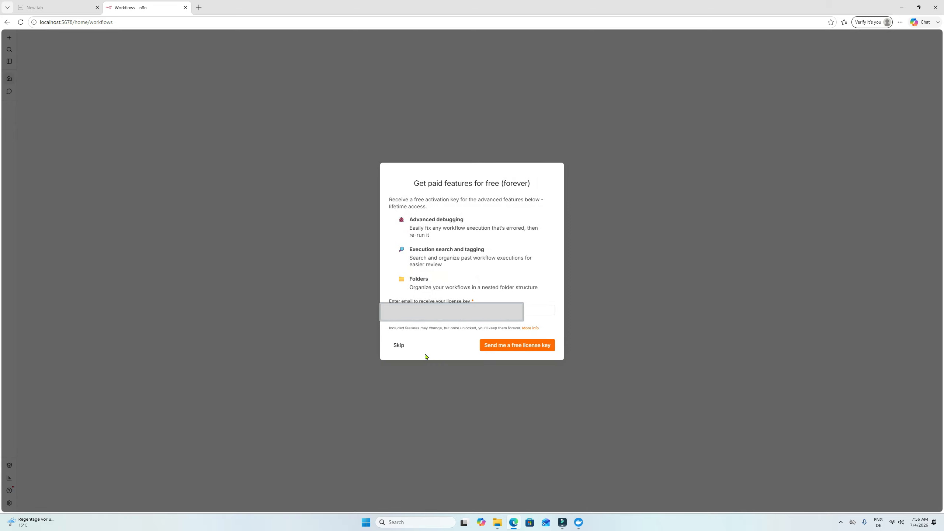
pyautogui.click(396, 346)
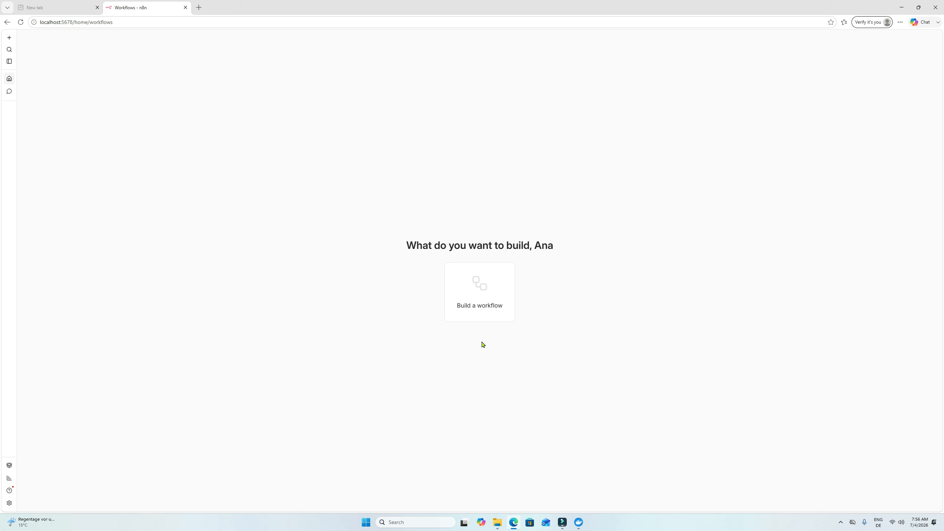
pyautogui.click(477, 293)
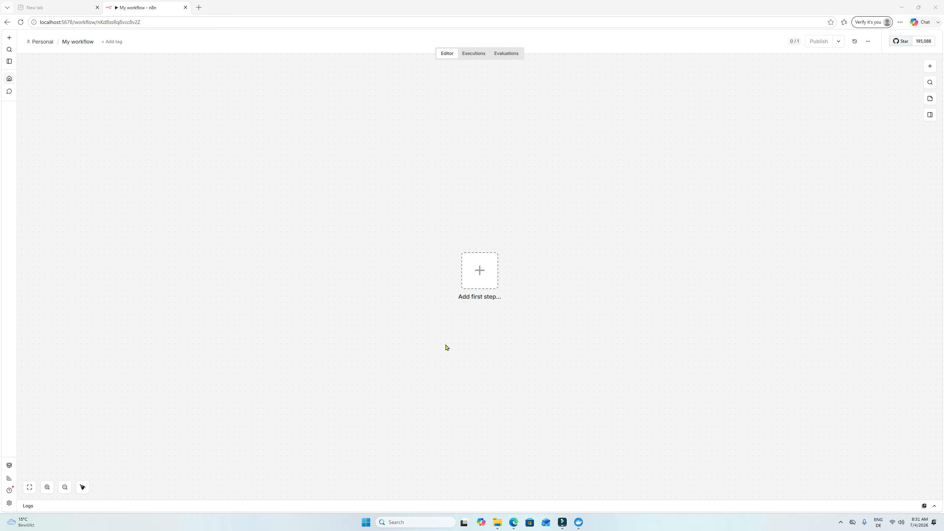
# - Add a manual trigger as the first workflow step and connect an Edit Fields (Set) node after it
pyautogui.click(479, 272)
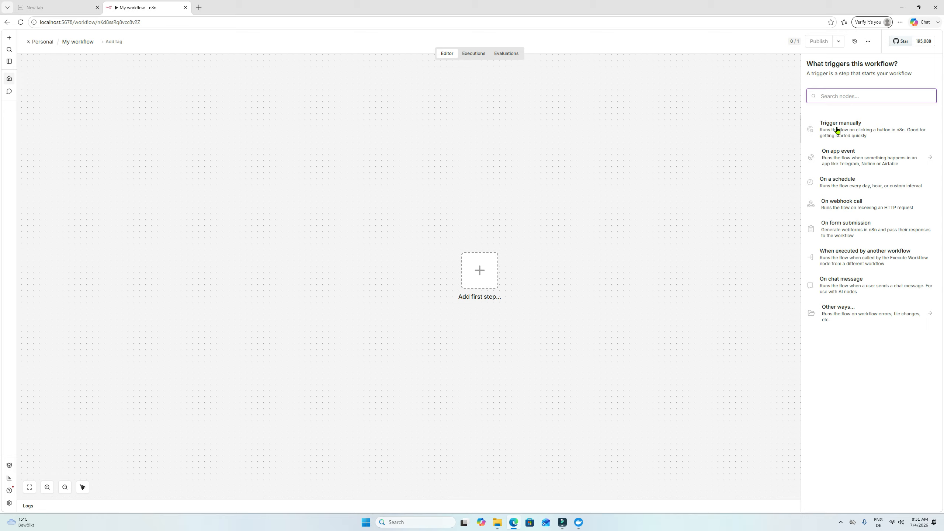
pyautogui.click(837, 130)
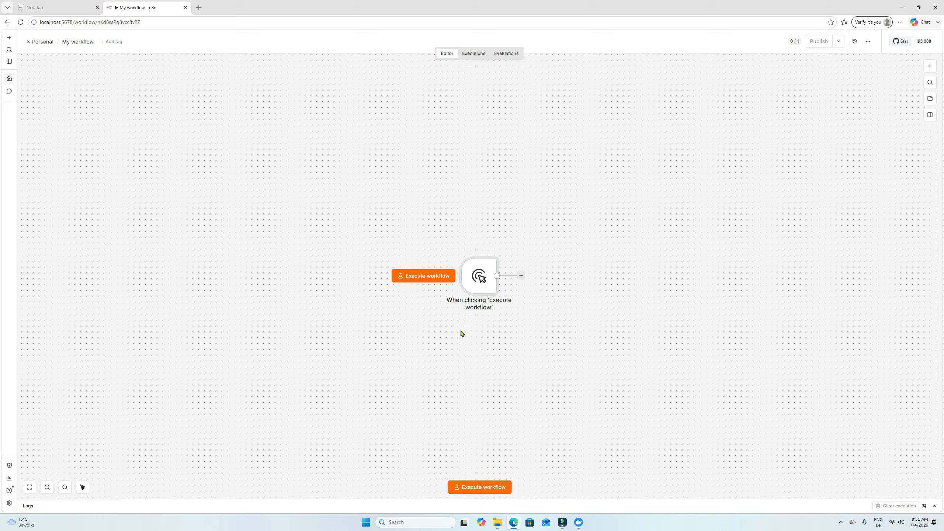
pyautogui.click(520, 276)
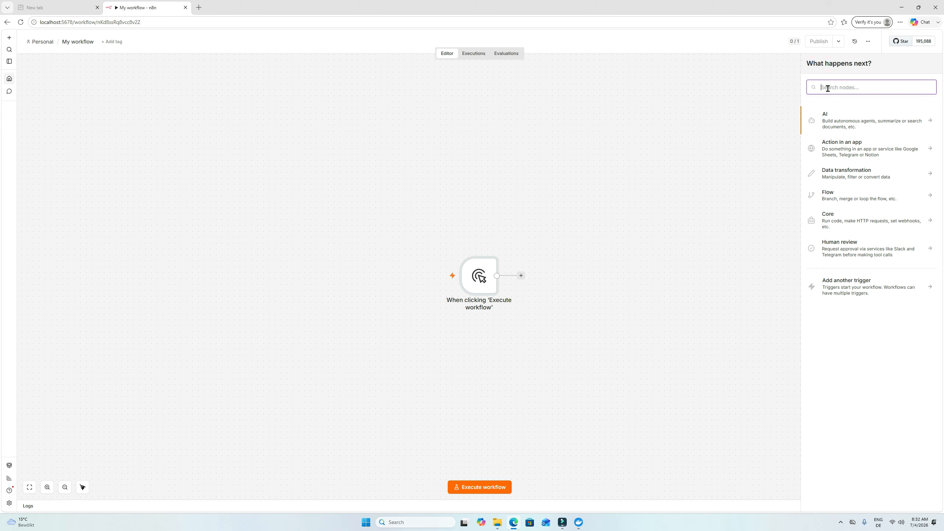
pyautogui.write('edit field')
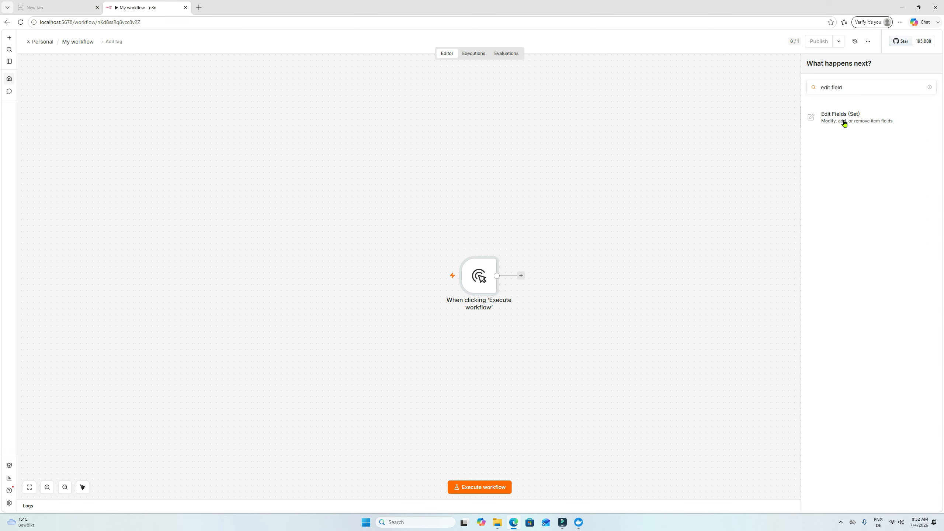
pyautogui.click(843, 120)
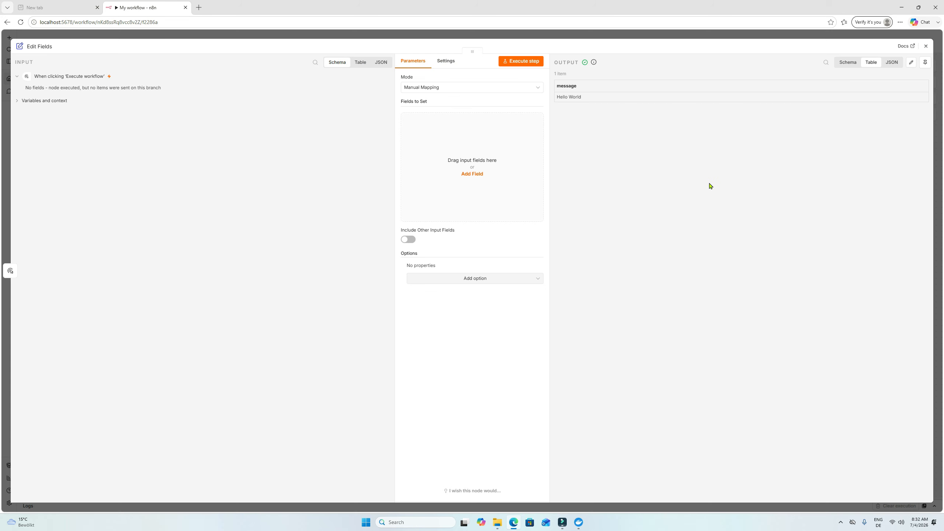
# - Add a string field named message containing a Hello greeting with a person's name, execute the Edit Fields step, and return to the canvas
pyautogui.click(472, 174)
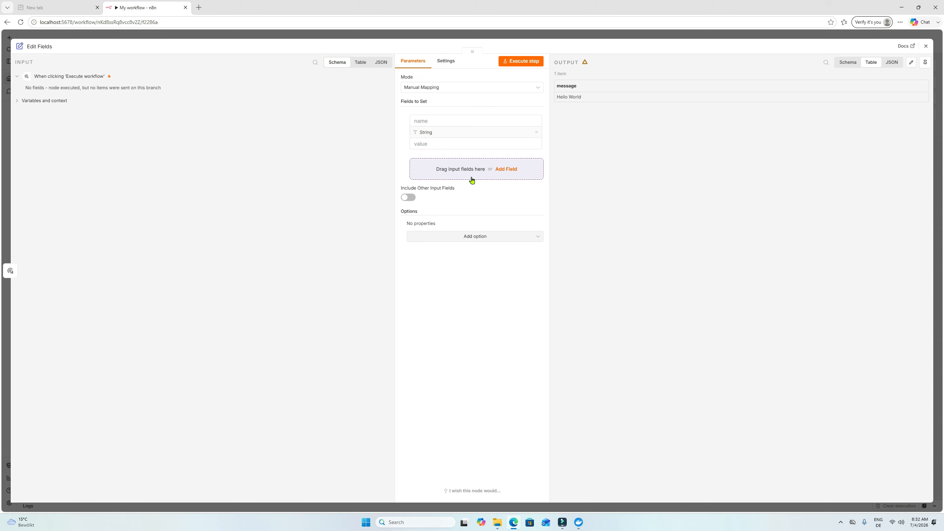
pyautogui.click(438, 120)
pyautogui.write('message')
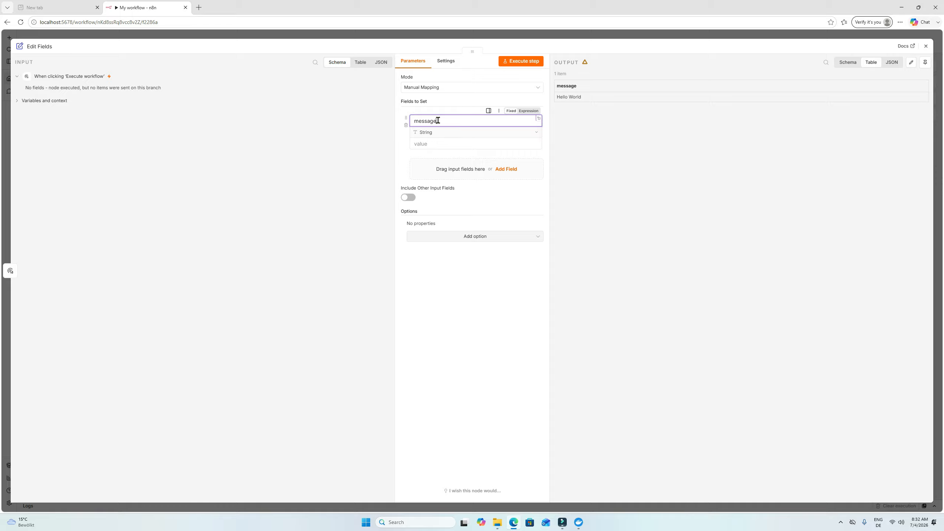
pyautogui.click(431, 145)
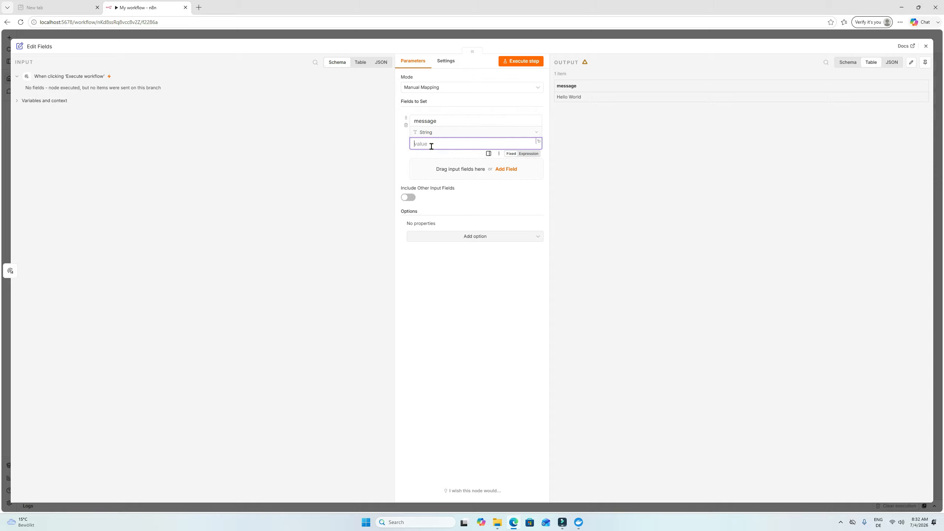
pyautogui.write('Hello Ana Maria')
pyautogui.click(522, 62)
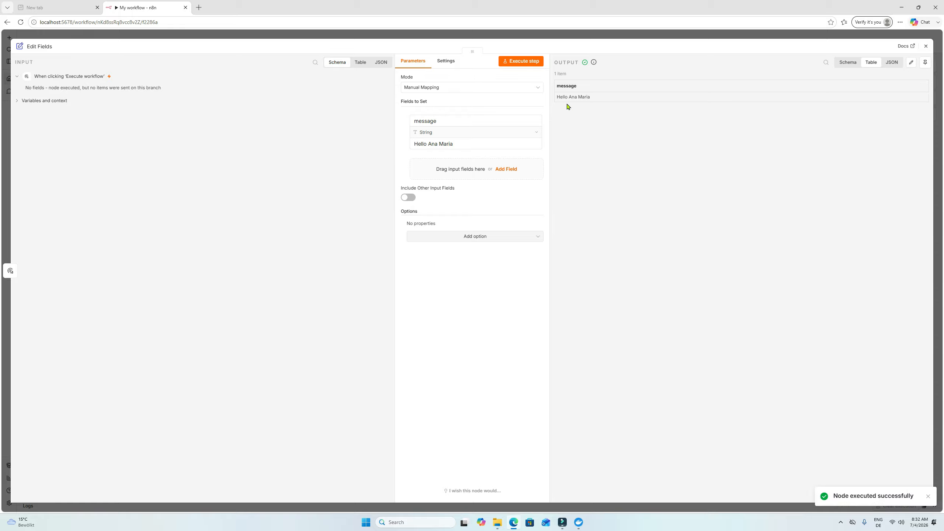
pyautogui.click(927, 45)
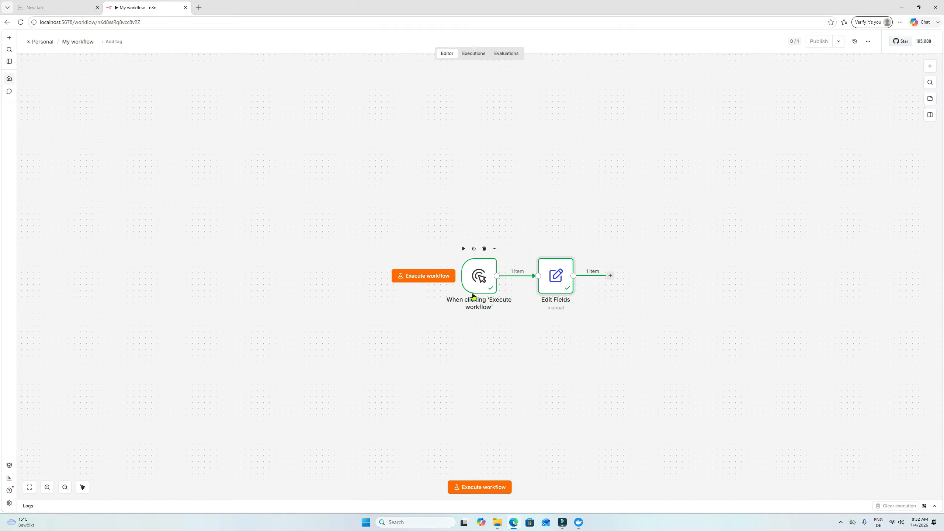
# - Execute the whole workflow from its manual trigger through the Edit Fields node
pyautogui.click(467, 493)
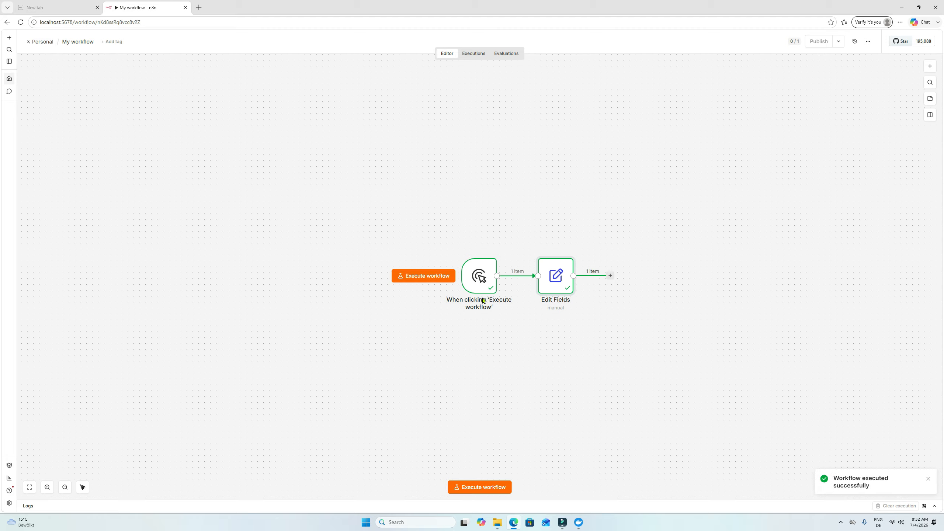
pyautogui.moveTo(570, 293)
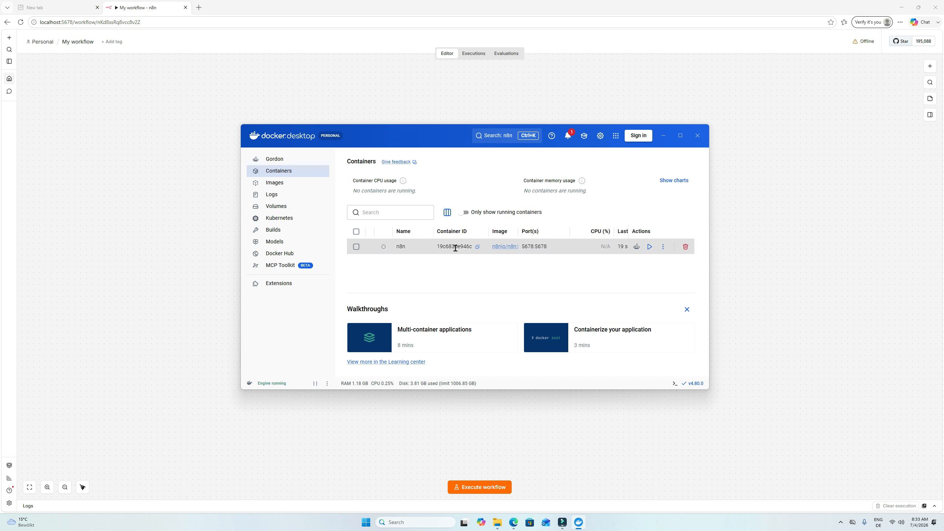
# - Start the stopped n8n container again in Docker Desktop
pyautogui.click(650, 248)
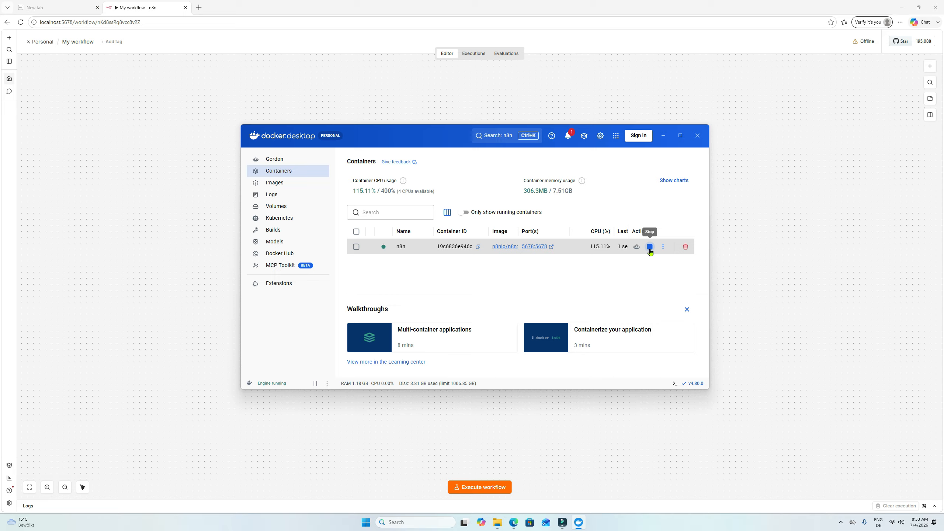